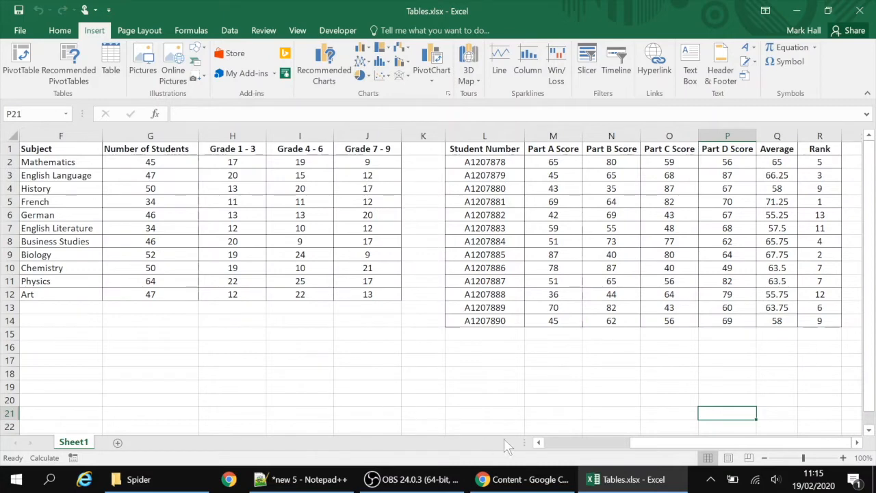
Select the student scores table from Student Number through Average and insert the recommended Clustered Column chart
{"action": "left_click_drag", "start_coordinate": [694, 442], "coordinate": [587, 447]}
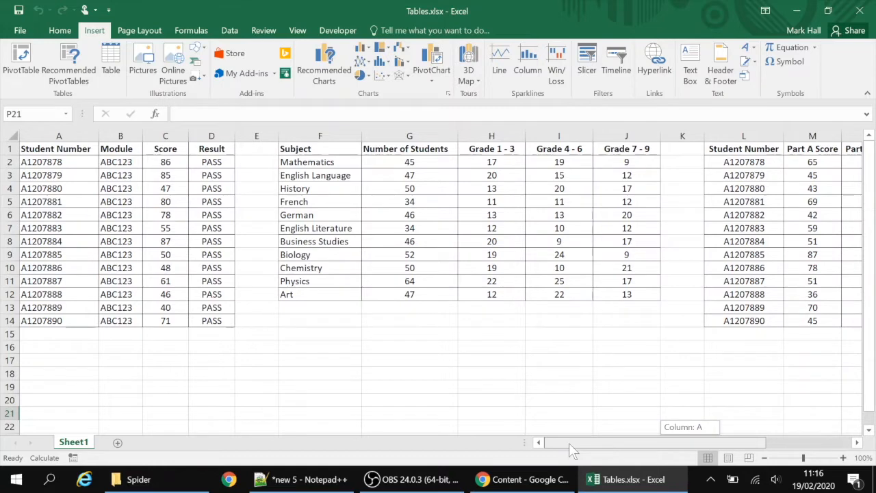
{"action": "left_click_drag", "start_coordinate": [569, 443], "coordinate": [698, 449]}
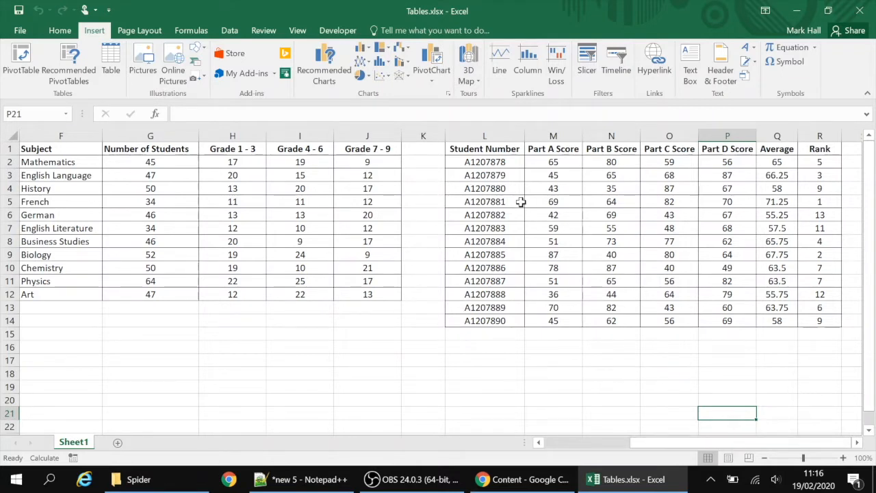
{"action": "left_click_drag", "start_coordinate": [487, 148], "coordinate": [720, 321]}
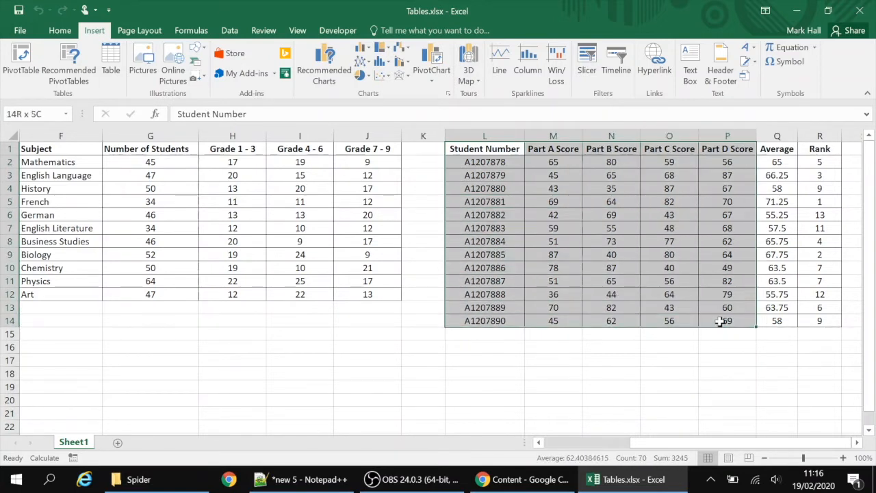
{"action": "left_click_drag", "start_coordinate": [720, 322], "coordinate": [772, 322]}
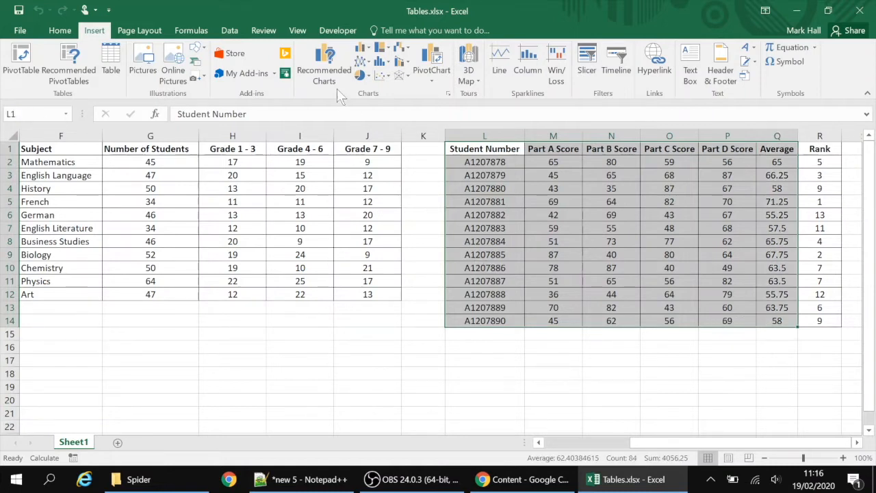
{"action": "left_click", "coordinate": [326, 65]}
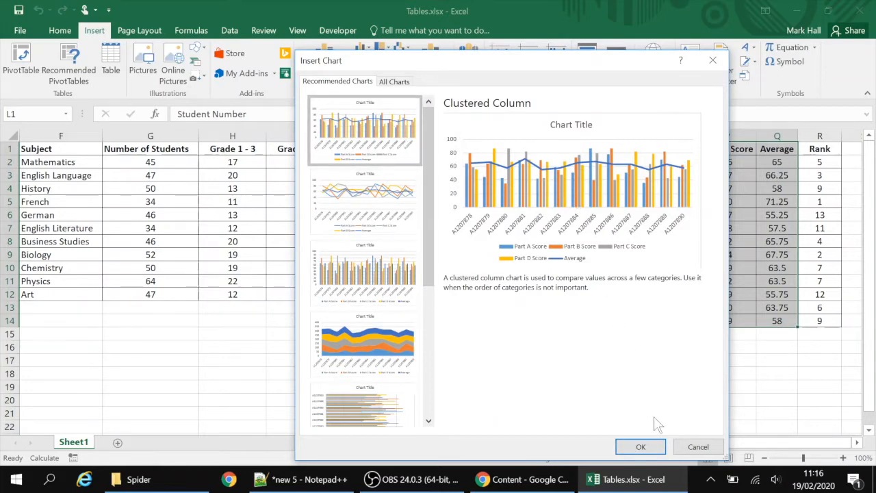
{"action": "left_click", "coordinate": [653, 448]}
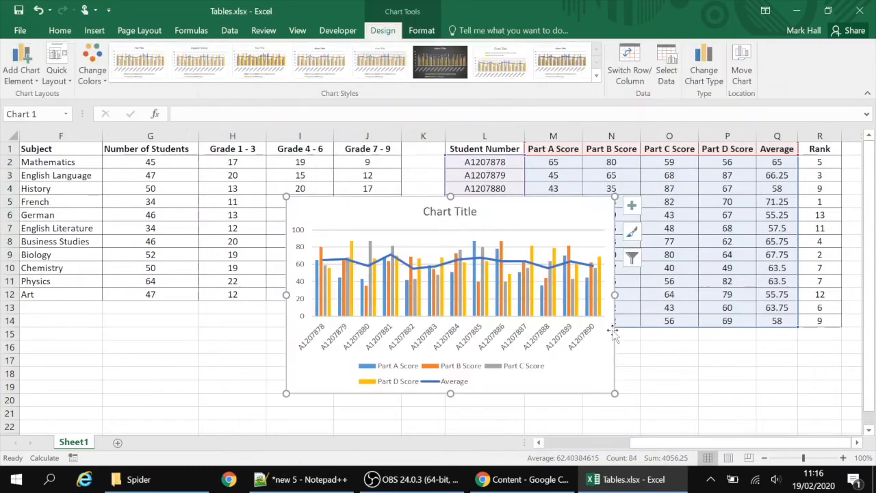
Enlarge the chart and reposition it over columns E to K beside the scores table
{"action": "left_click_drag", "start_coordinate": [615, 393], "coordinate": [688, 443]}
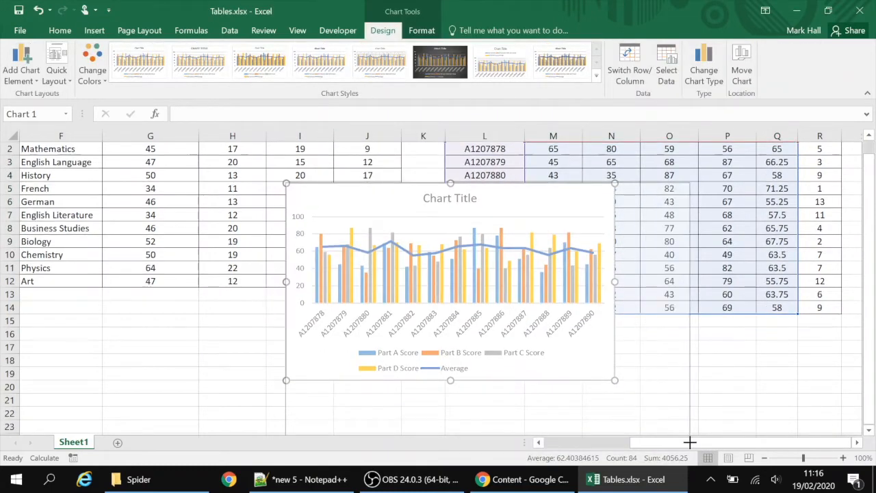
{"action": "left_click_drag", "start_coordinate": [286, 184], "coordinate": [252, 152]}
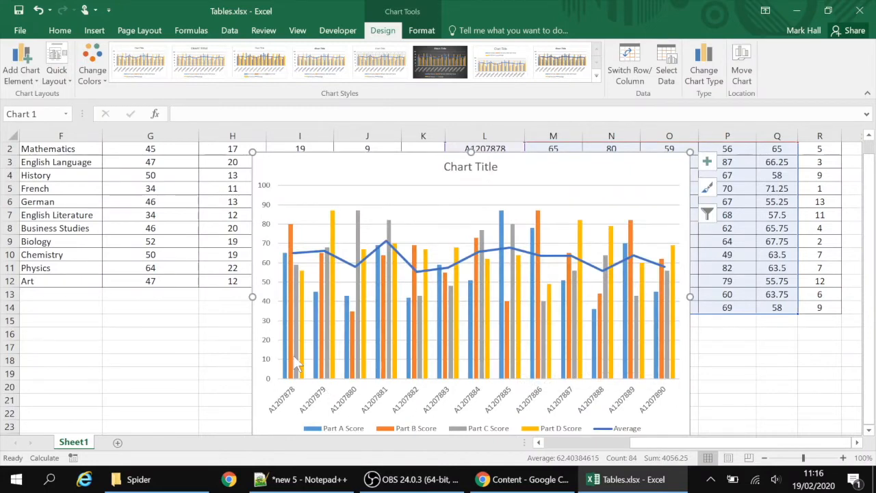
{"action": "left_click_drag", "start_coordinate": [378, 175], "coordinate": [154, 162]}
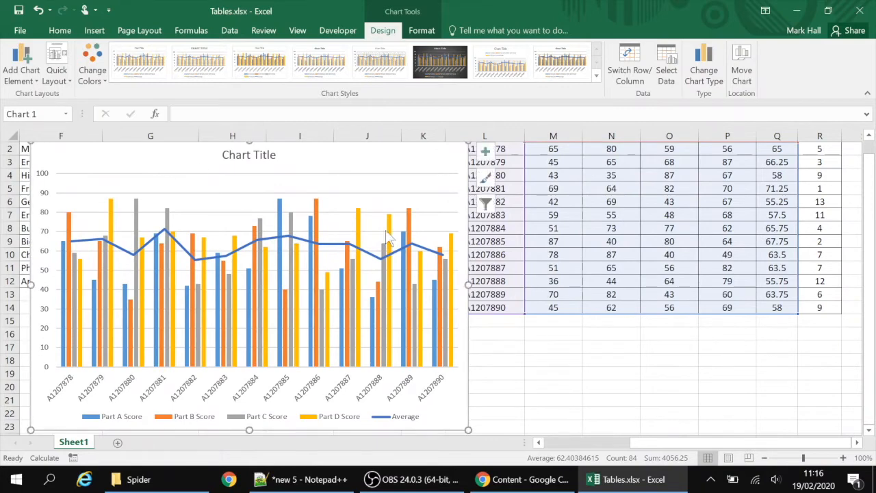
{"action": "scroll", "coordinate": [667, 441], "scroll_direction": "left", "scroll_amount": 1}
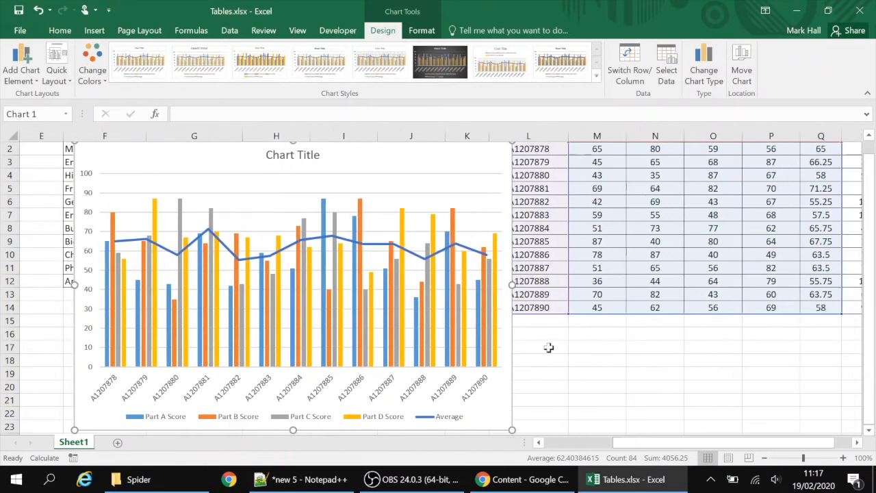
{"action": "left_click_drag", "start_coordinate": [397, 152], "coordinate": [356, 146]}
{"action": "scroll", "coordinate": [519, 241], "scroll_direction": "up", "scroll_amount": 1}
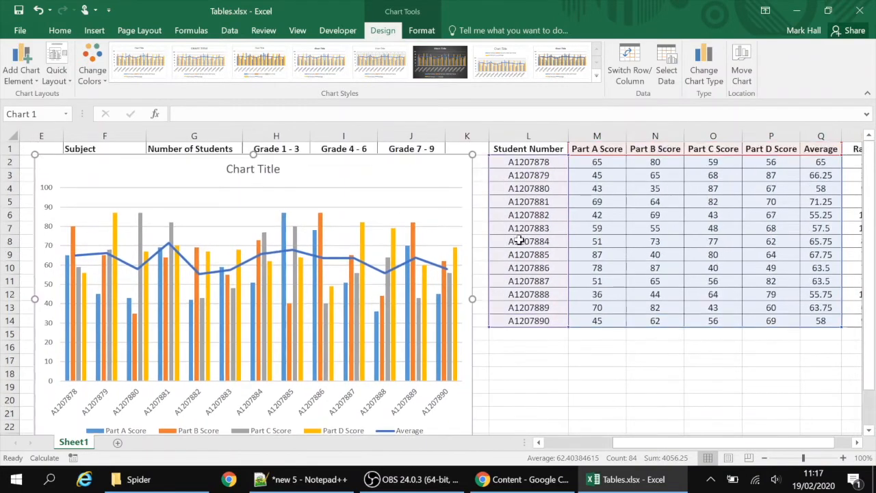
{"action": "left_click_drag", "start_coordinate": [411, 170], "coordinate": [410, 162]}
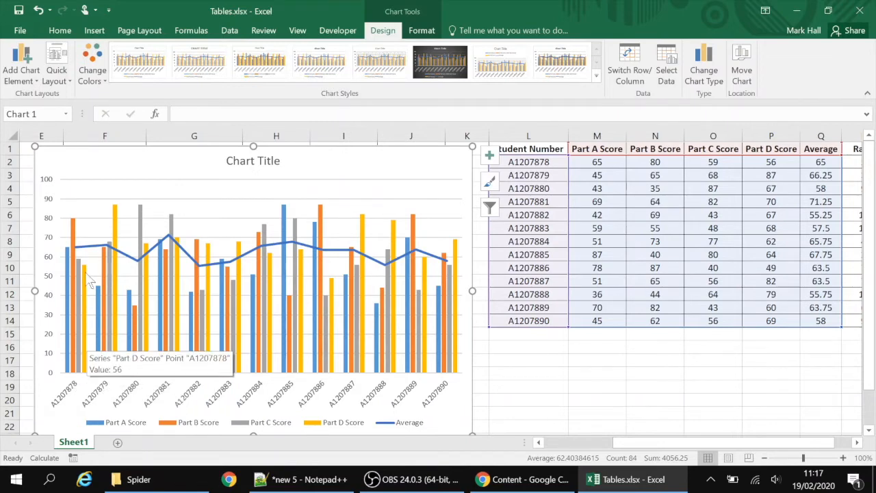
{"action": "mouse_move", "coordinate": [77, 253]}
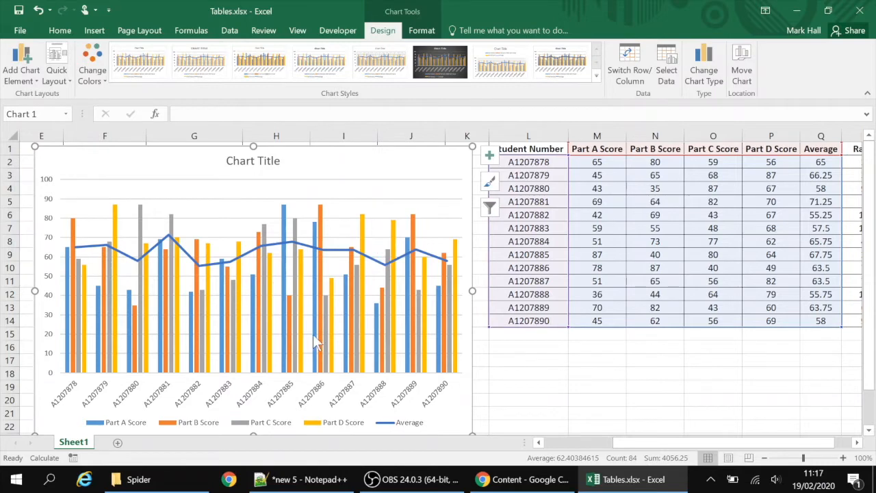
Filter the chart series to show only Part A Score, then only Part B Score
{"action": "left_click", "coordinate": [490, 206]}
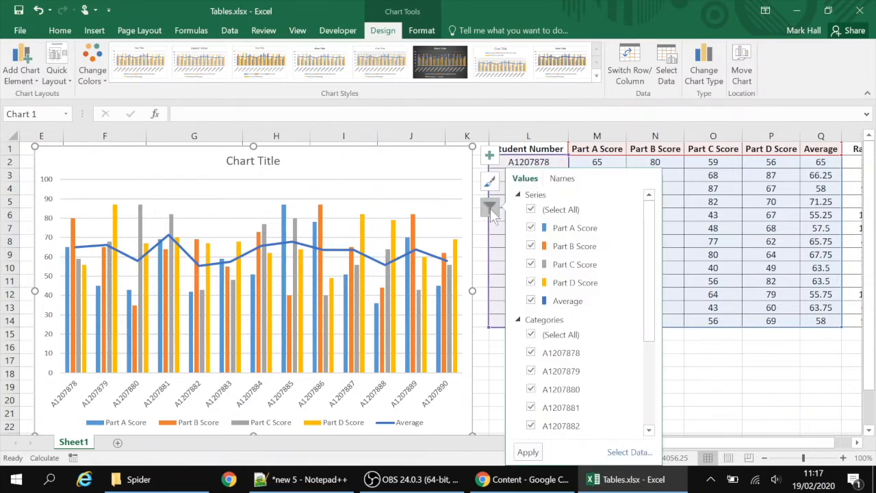
{"action": "left_click", "coordinate": [531, 283]}
{"action": "left_click", "coordinate": [532, 264]}
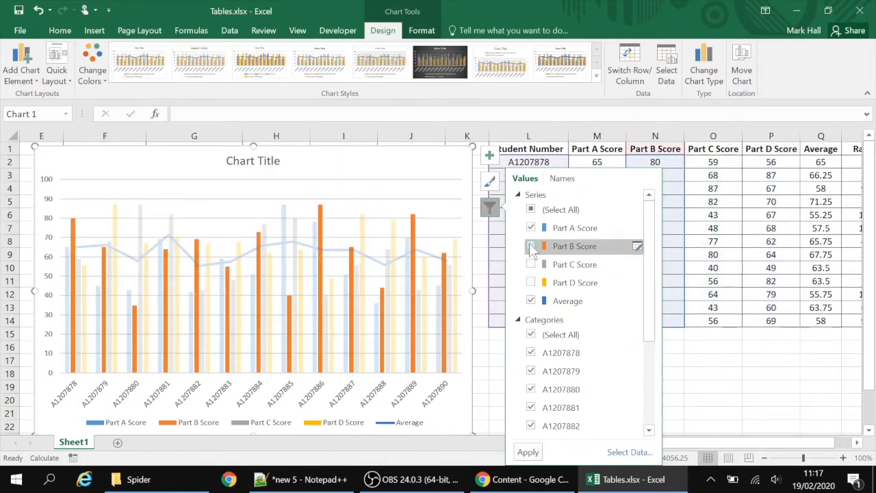
{"action": "left_click", "coordinate": [531, 246]}
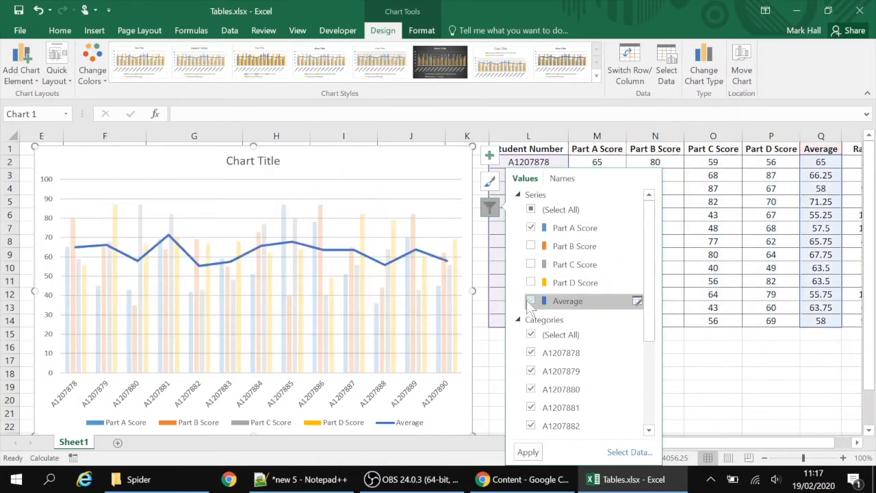
{"action": "left_click", "coordinate": [531, 301]}
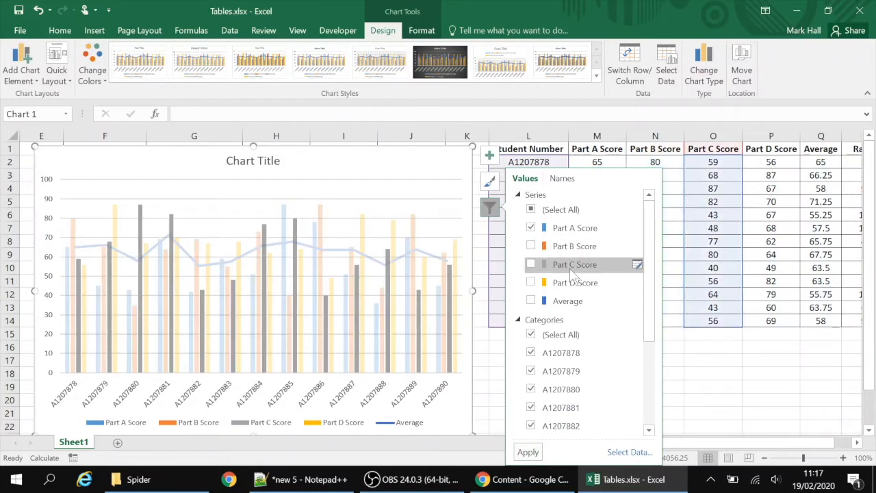
{"action": "left_click", "coordinate": [533, 453]}
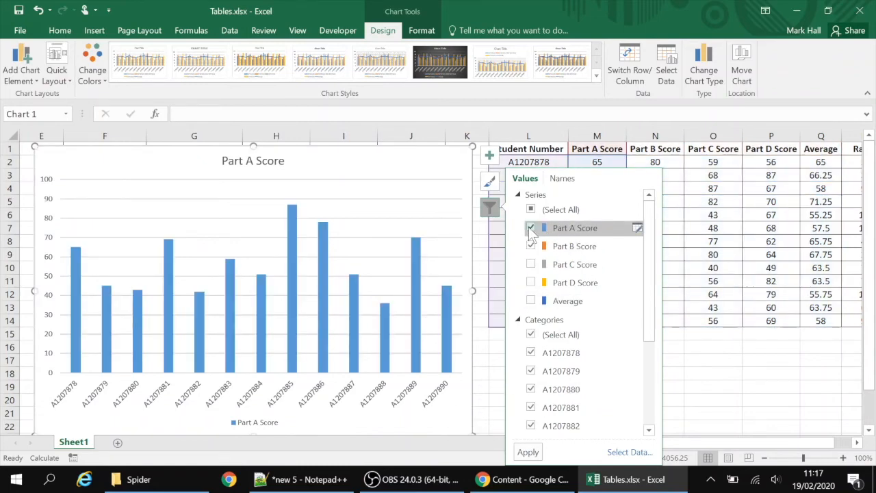
{"action": "left_click", "coordinate": [528, 452]}
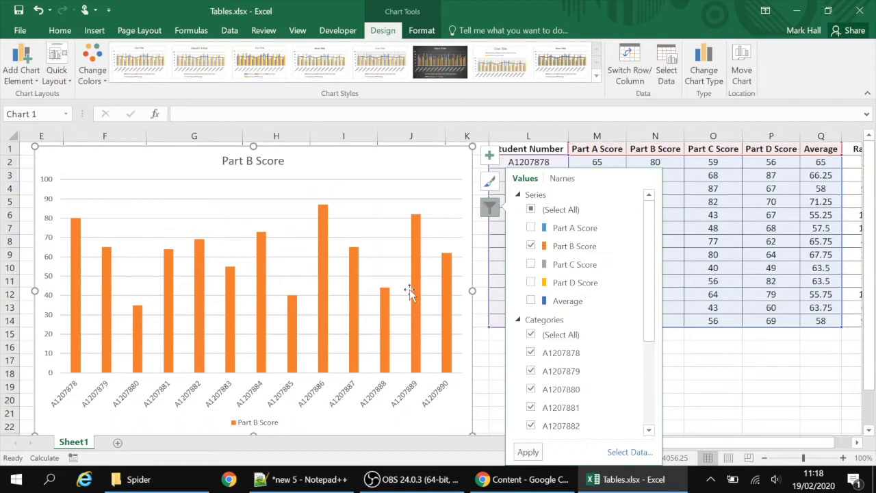
Reselect all series in the chart filter and apply it
{"action": "left_click", "coordinate": [535, 212]}
{"action": "left_click", "coordinate": [535, 212]}
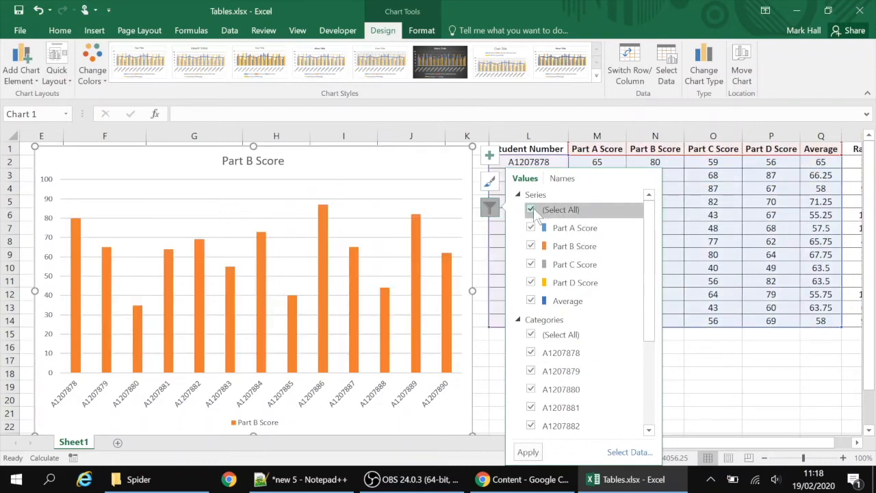
{"action": "left_click", "coordinate": [527, 452]}
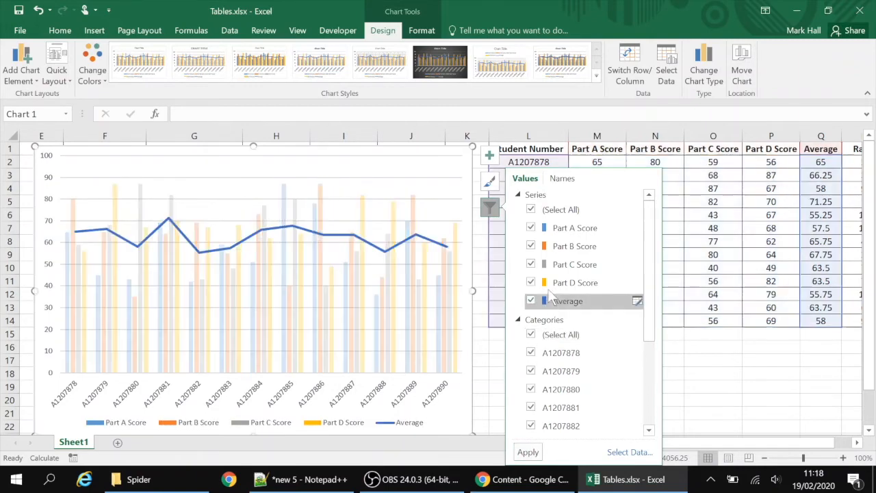
{"action": "left_click", "coordinate": [531, 334]}
{"action": "left_click", "coordinate": [531, 352]}
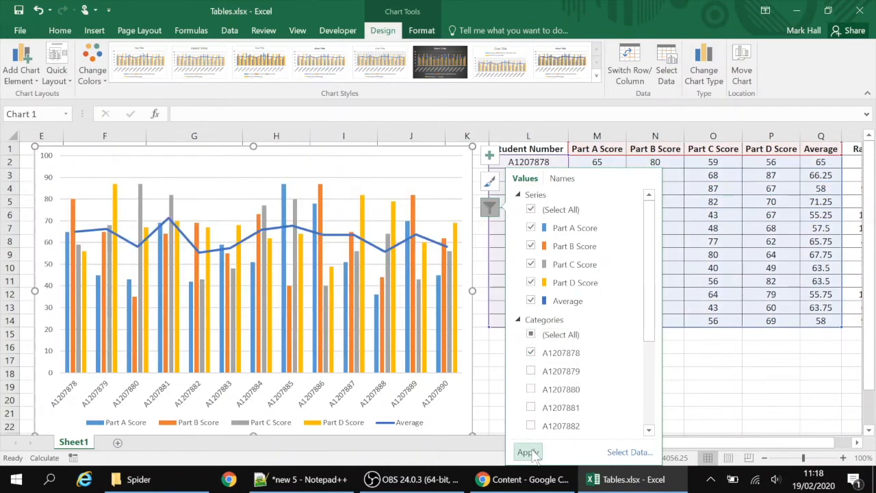
{"action": "left_click", "coordinate": [538, 451]}
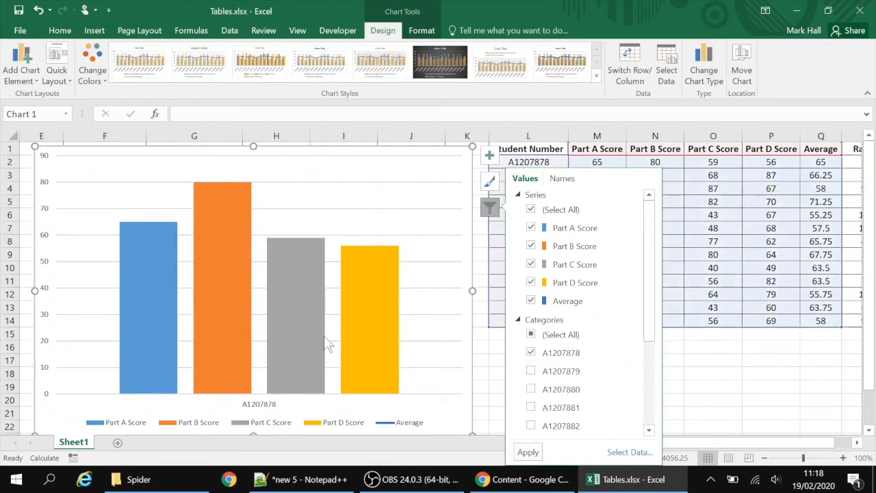
Reselect all categories in the chart filter, apply it and close the filter
{"action": "left_click", "coordinate": [531, 336]}
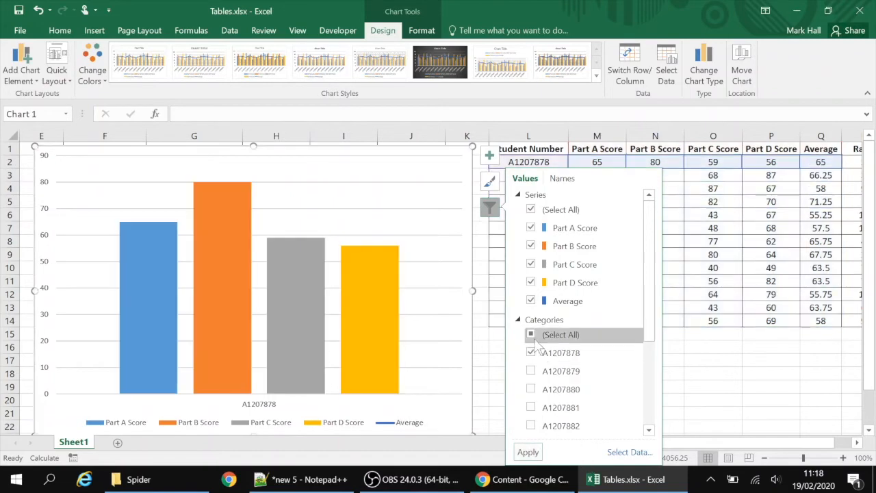
{"action": "left_click", "coordinate": [531, 336]}
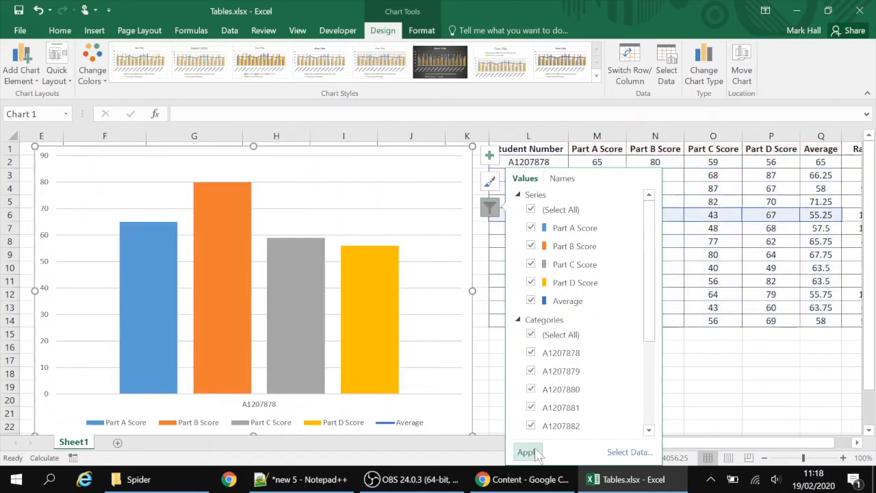
{"action": "left_click", "coordinate": [527, 452]}
{"action": "left_click", "coordinate": [687, 387]}
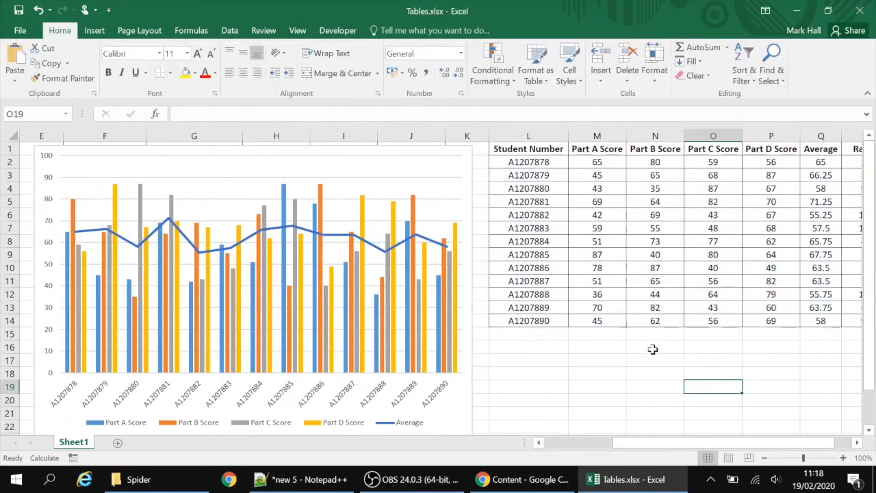
Apply the dark background chart style to the chart
{"action": "left_click", "coordinate": [469, 197]}
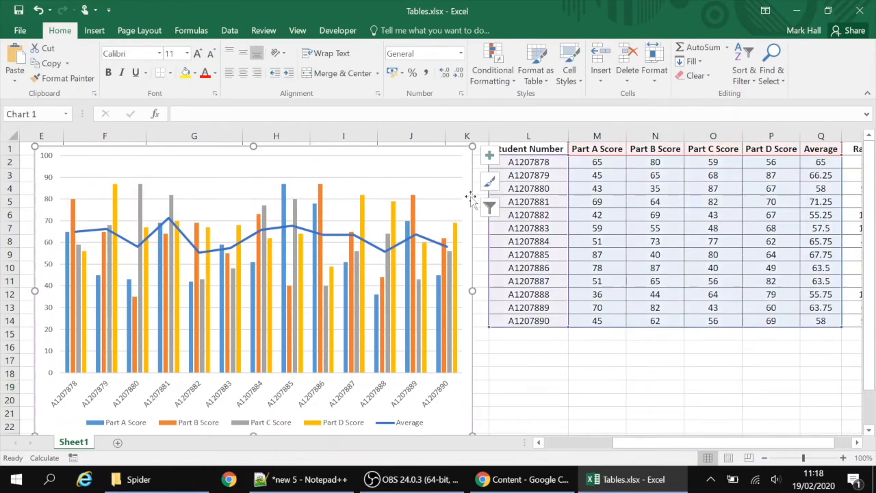
{"action": "left_click", "coordinate": [490, 208]}
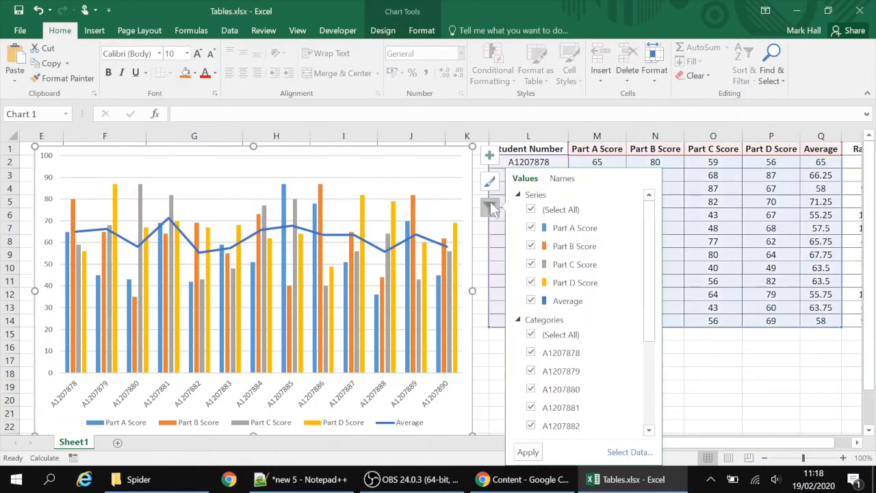
{"action": "left_click", "coordinate": [490, 182]}
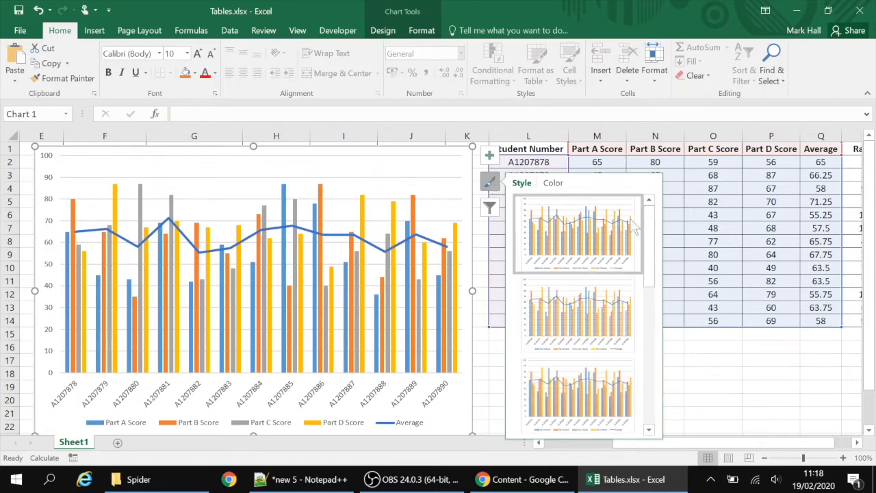
{"action": "left_click_drag", "start_coordinate": [650, 226], "coordinate": [655, 343]}
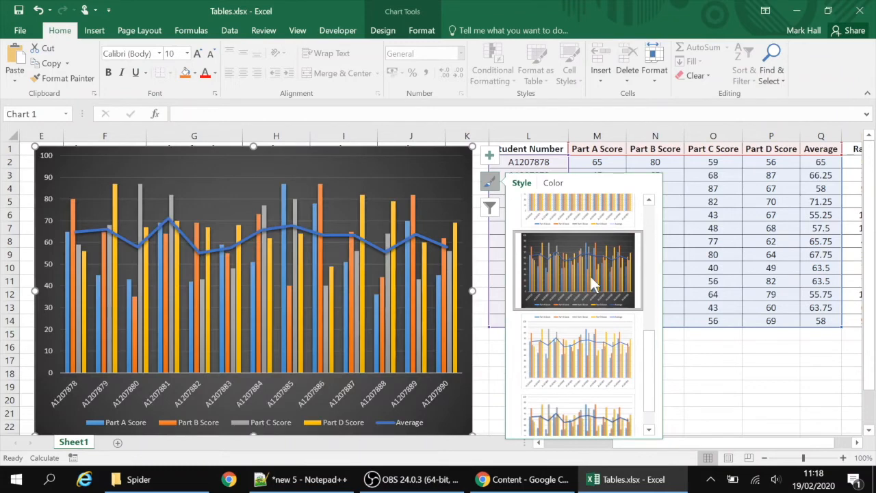
{"action": "left_click", "coordinate": [560, 258]}
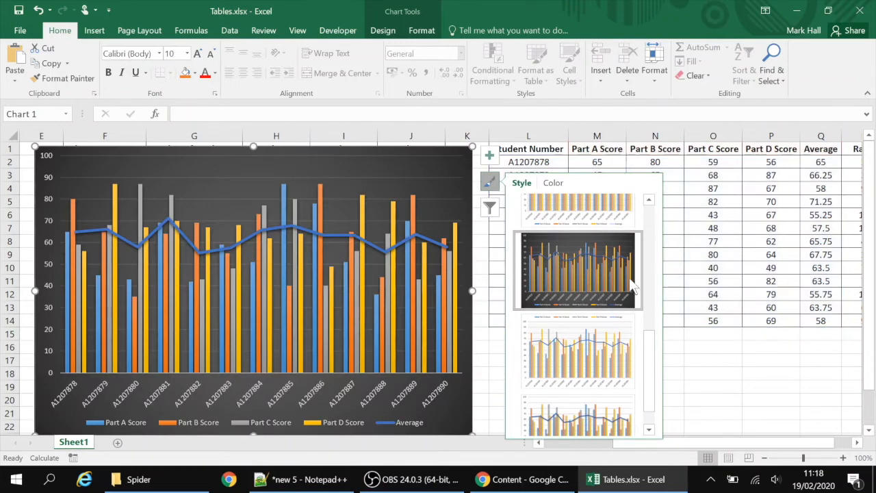
Change the chart colours to the green monochromatic palette
{"action": "left_click", "coordinate": [554, 184]}
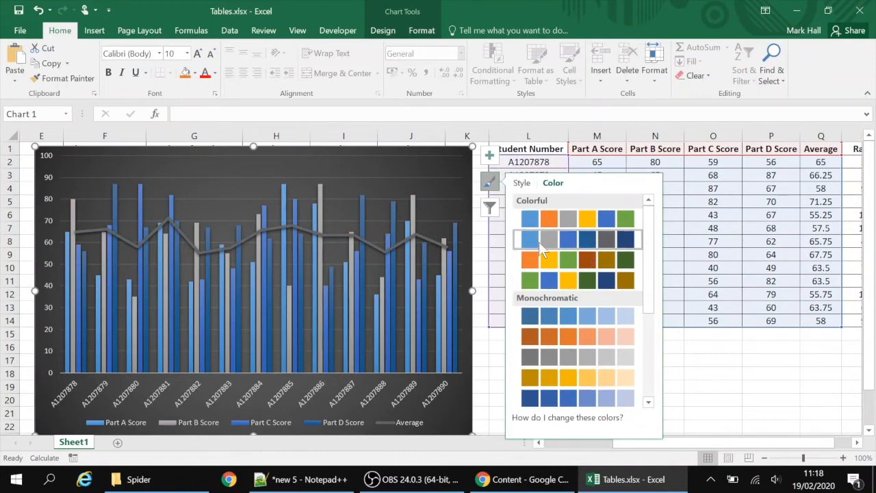
{"action": "left_click", "coordinate": [532, 260]}
{"action": "scroll", "coordinate": [578, 342], "scroll_direction": "down", "scroll_amount": 3}
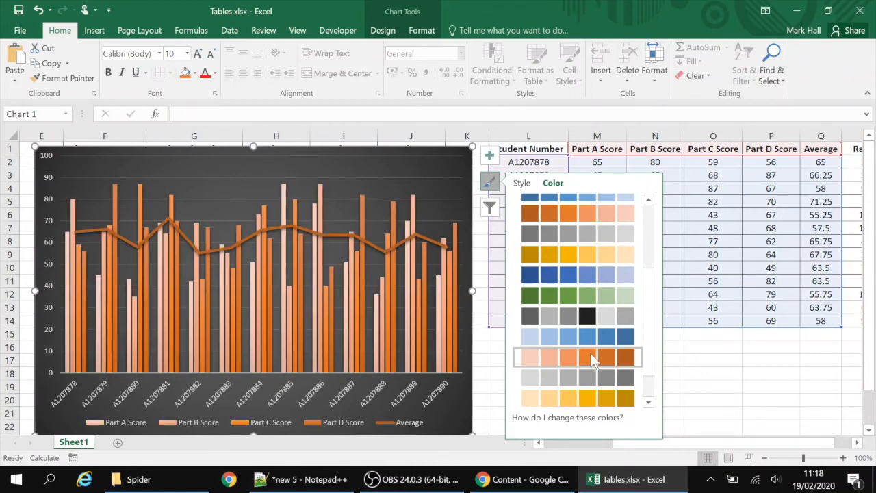
{"action": "left_click", "coordinate": [588, 335]}
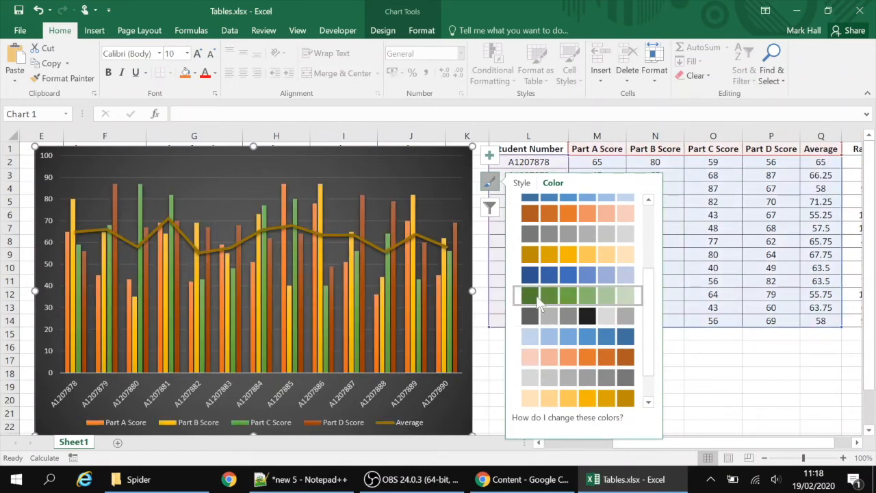
{"action": "left_click", "coordinate": [537, 295]}
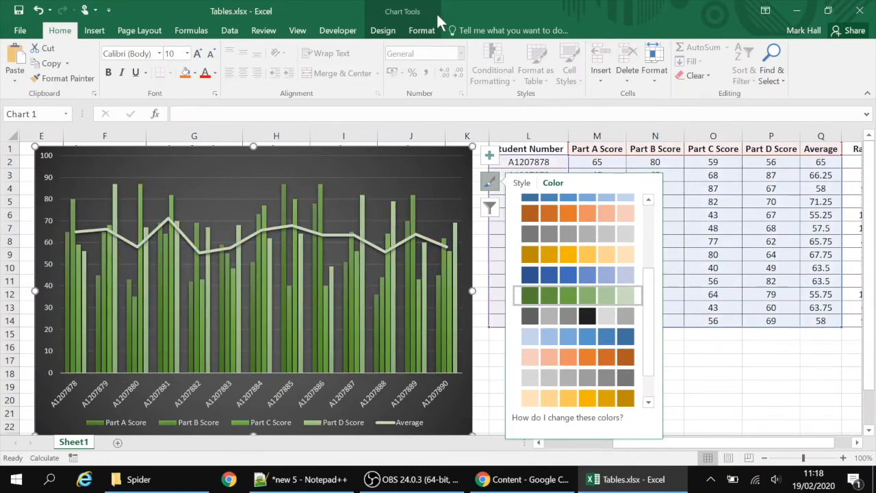
Change the chart type to a 3-D Clustered Bar chart
{"action": "left_click", "coordinate": [377, 34]}
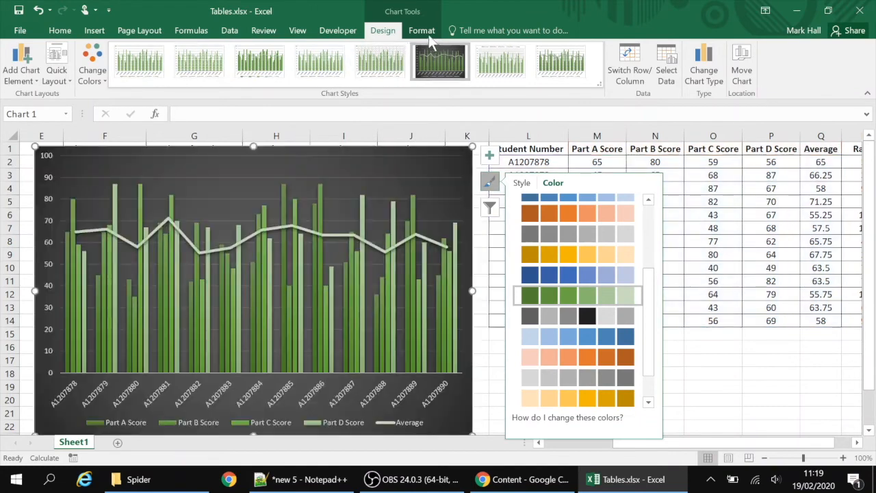
{"action": "left_click", "coordinate": [421, 32]}
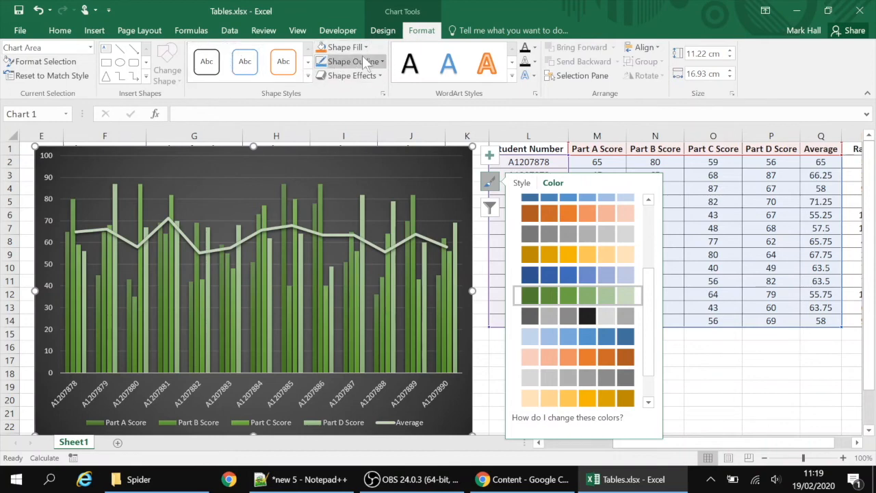
{"action": "left_click", "coordinate": [383, 32]}
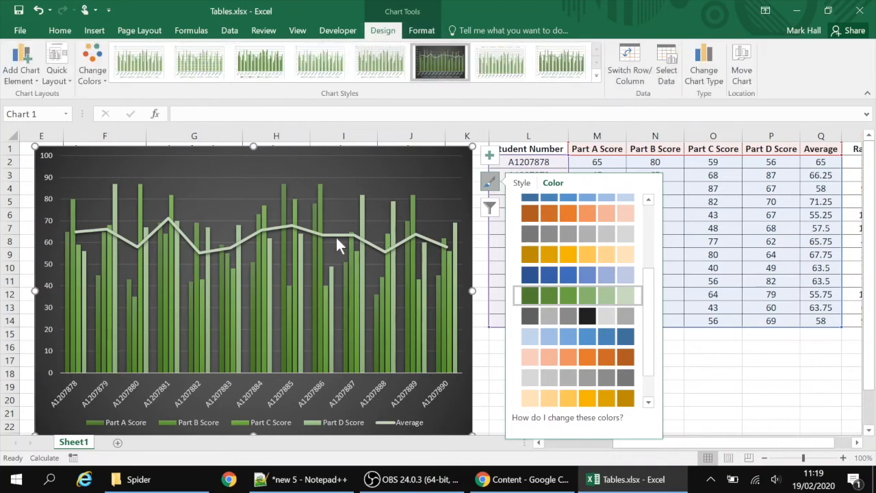
{"action": "left_click", "coordinate": [708, 71]}
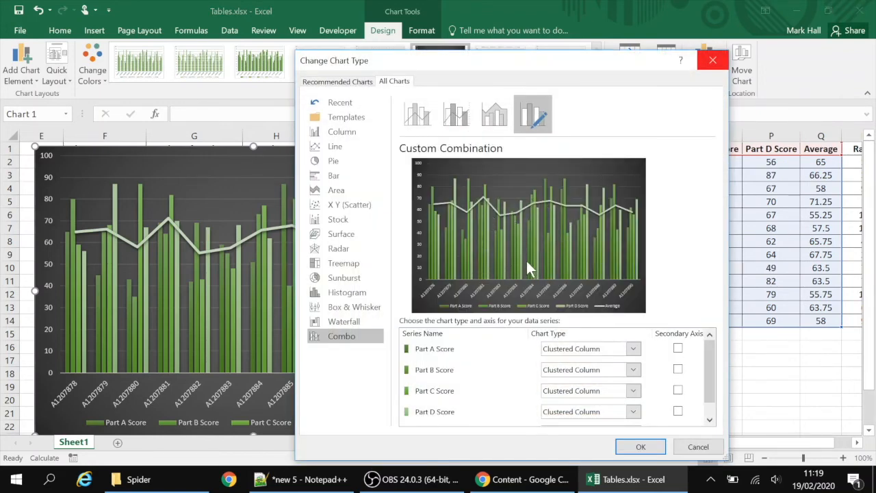
{"action": "left_click", "coordinate": [334, 177]}
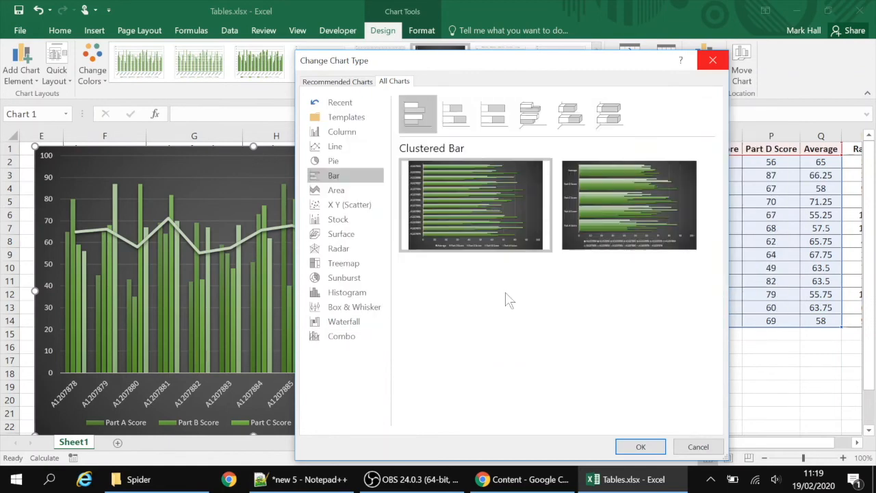
{"action": "left_click", "coordinate": [531, 115]}
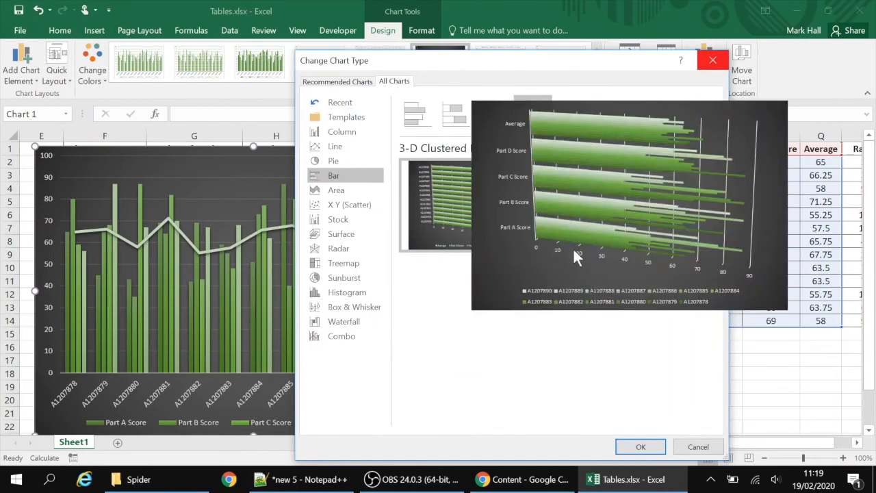
{"action": "mouse_move", "coordinate": [471, 196]}
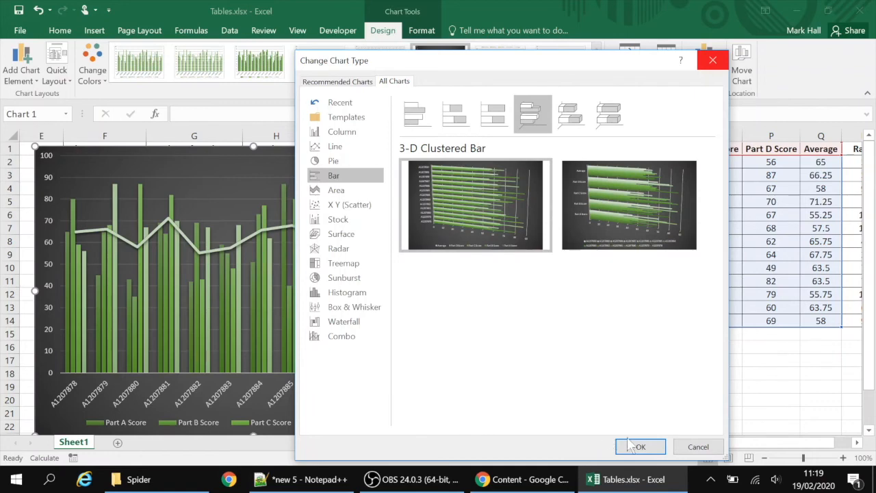
{"action": "left_click", "coordinate": [631, 446]}
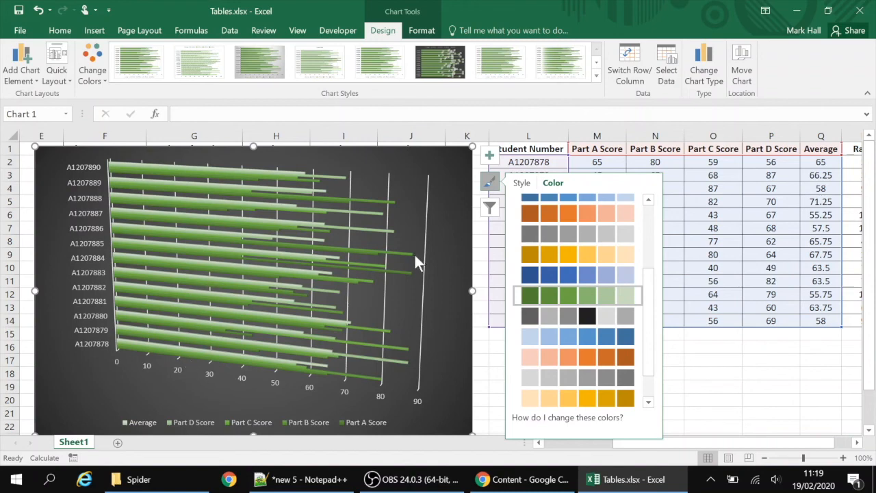
Change the chart colours to the first Colorful palette
{"action": "left_click_drag", "start_coordinate": [656, 280], "coordinate": [637, 214]}
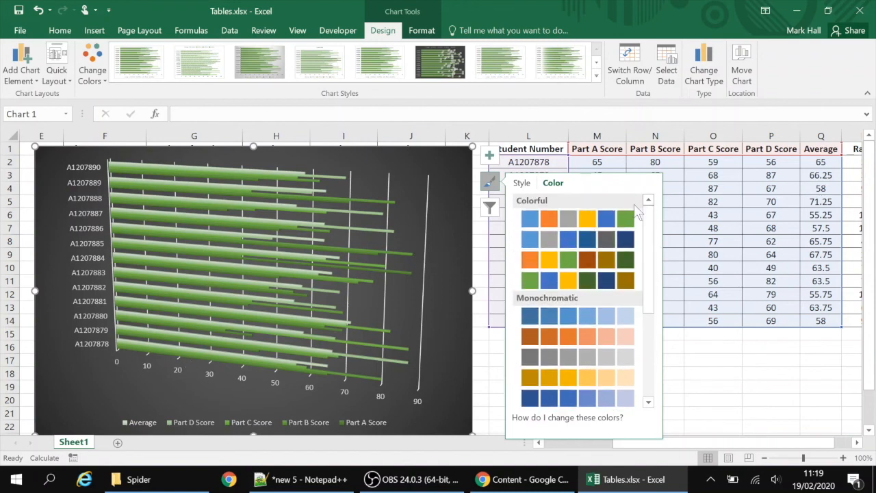
{"action": "left_click", "coordinate": [551, 218]}
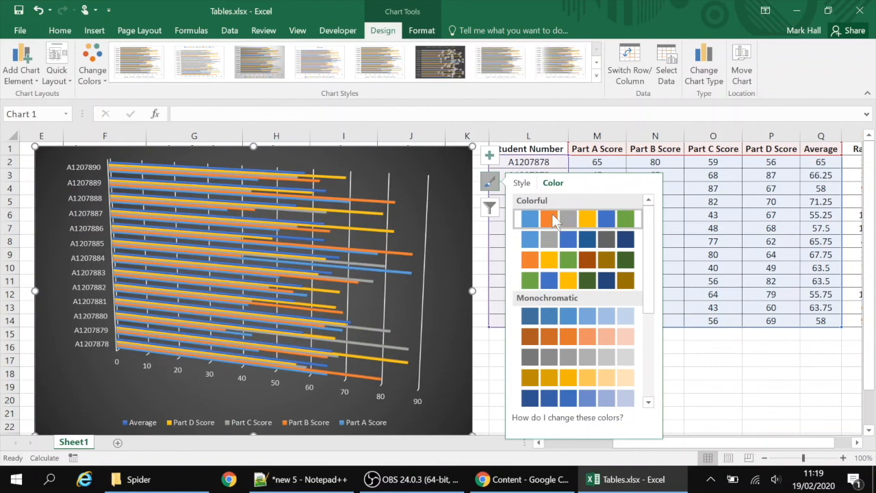
{"action": "left_click", "coordinate": [703, 372]}
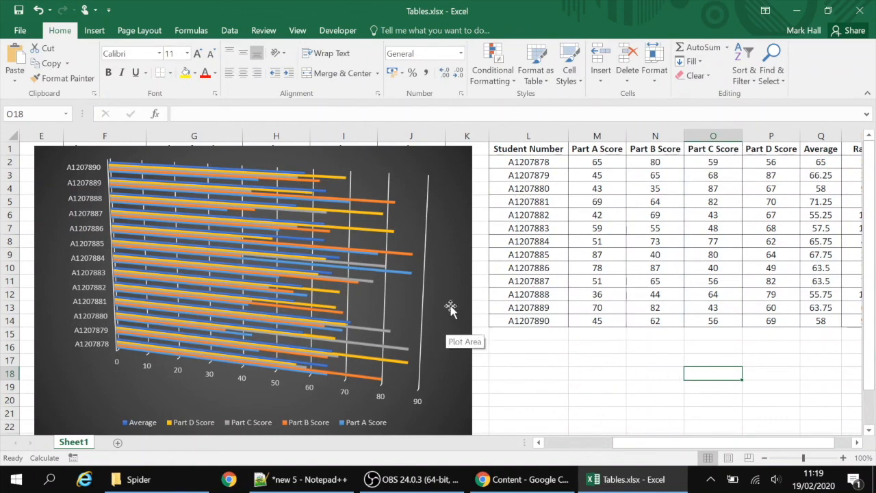
{"action": "left_click", "coordinate": [463, 197]}
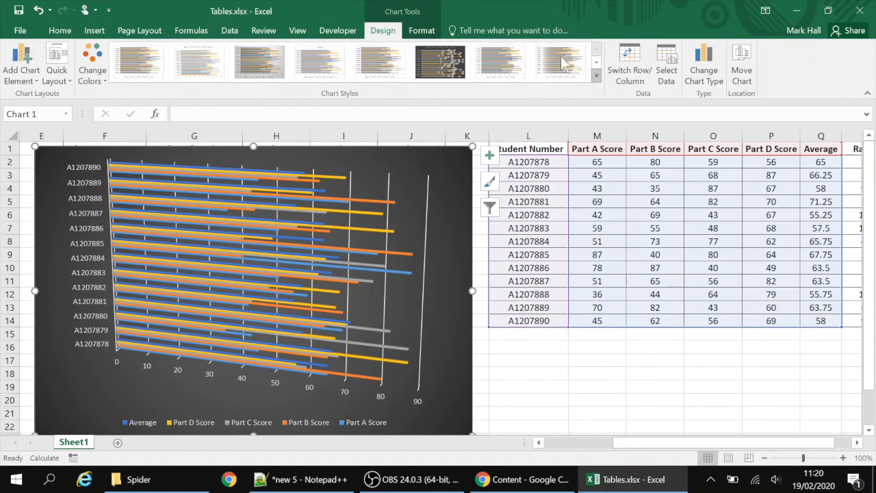
{"action": "left_click", "coordinate": [97, 51]}
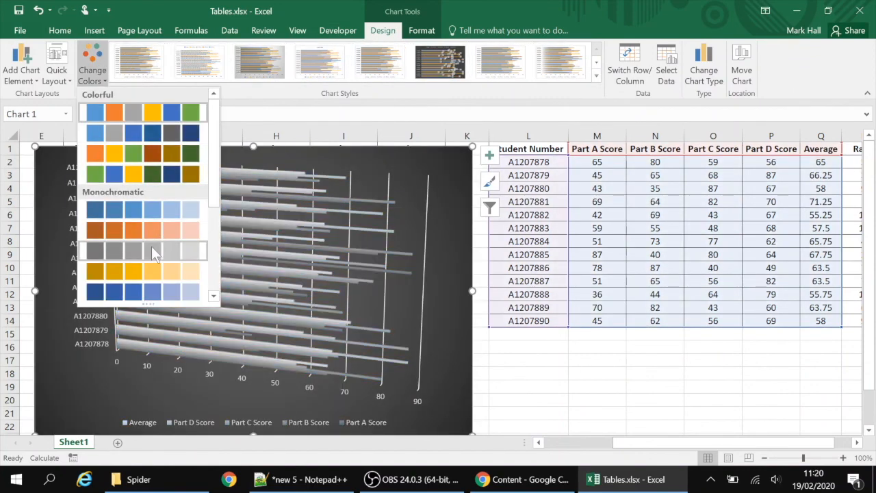
{"action": "left_click", "coordinate": [540, 393]}
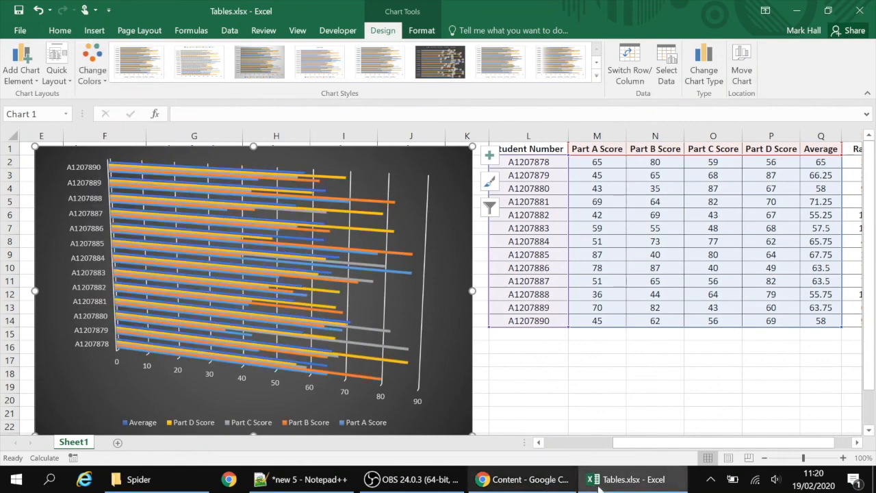